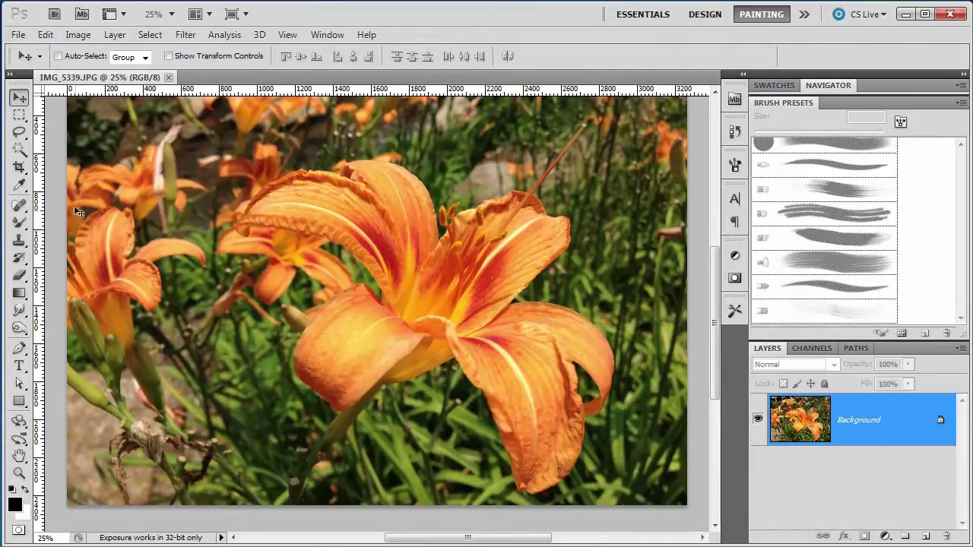
Activate the Mixer Brush tool and look through the available brush tips.
left_click_drag(20, 229, 72, 230)
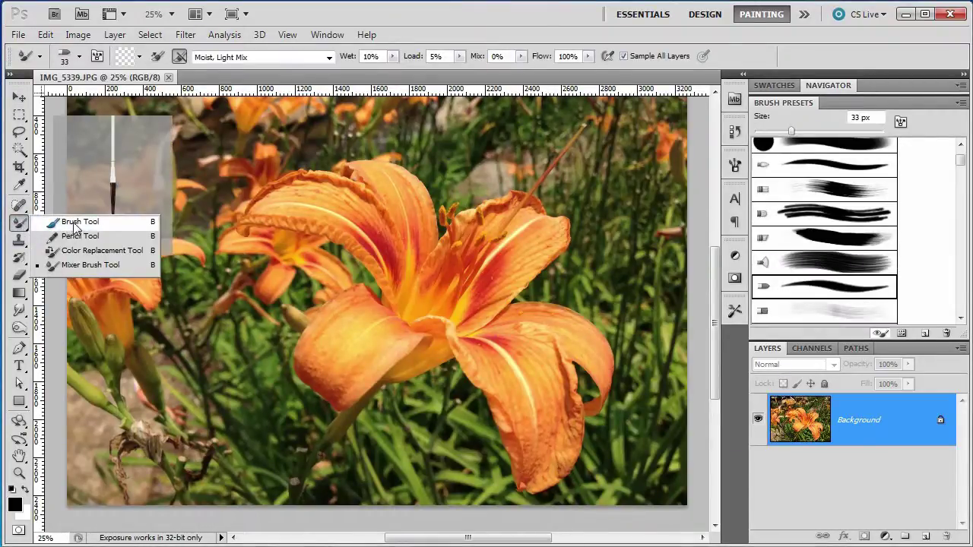
left_click(67, 266)
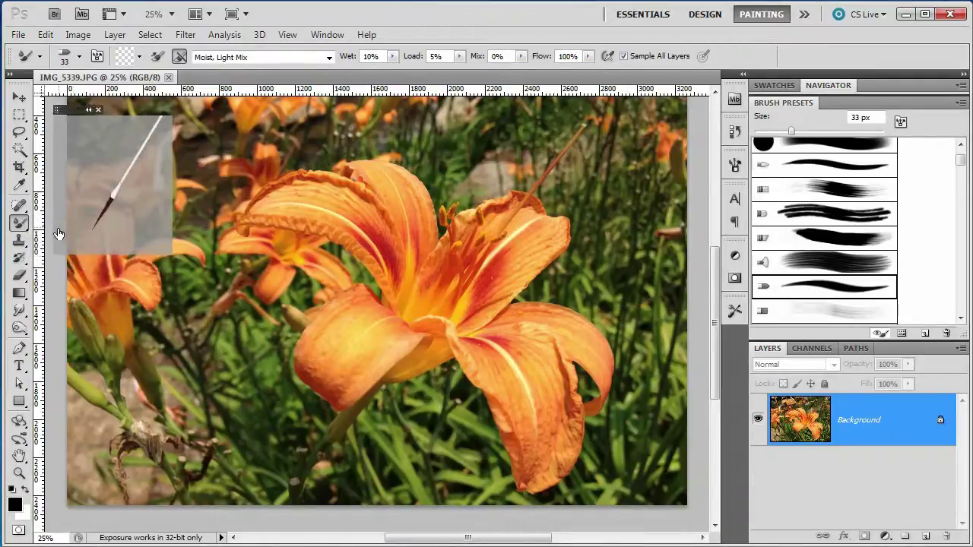
left_click(79, 58)
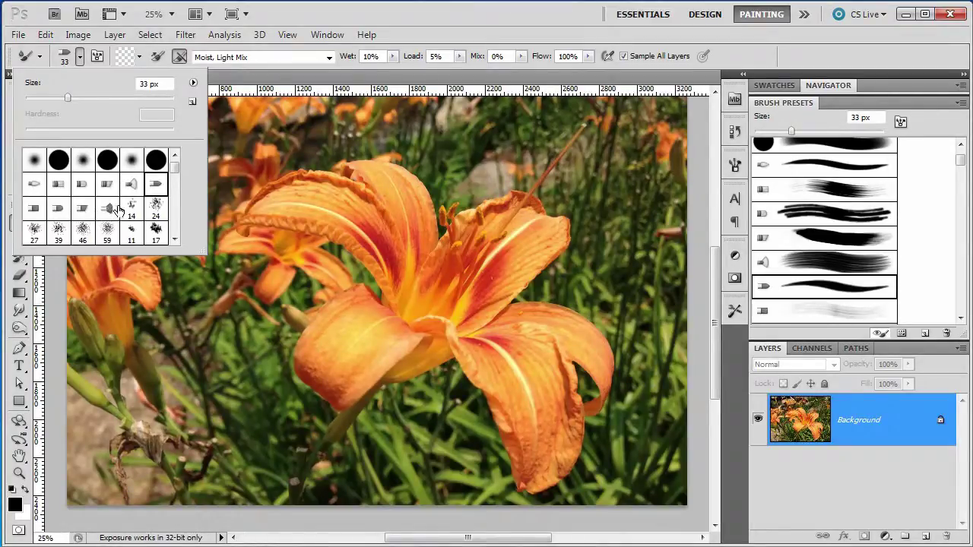
left_click(334, 17)
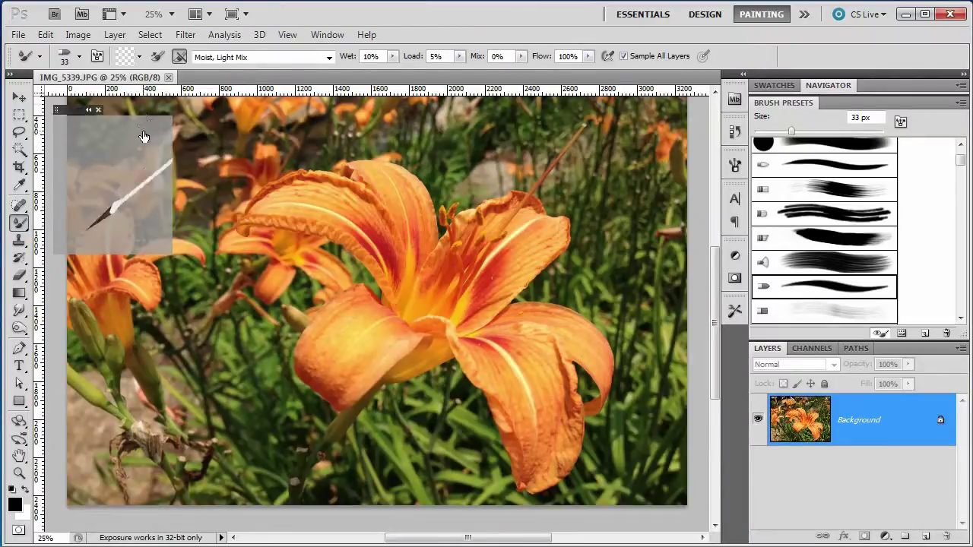
Turn off cleaning the brush after each stroke and set Wet, Load and Mix to 100%.
left_click(158, 58)
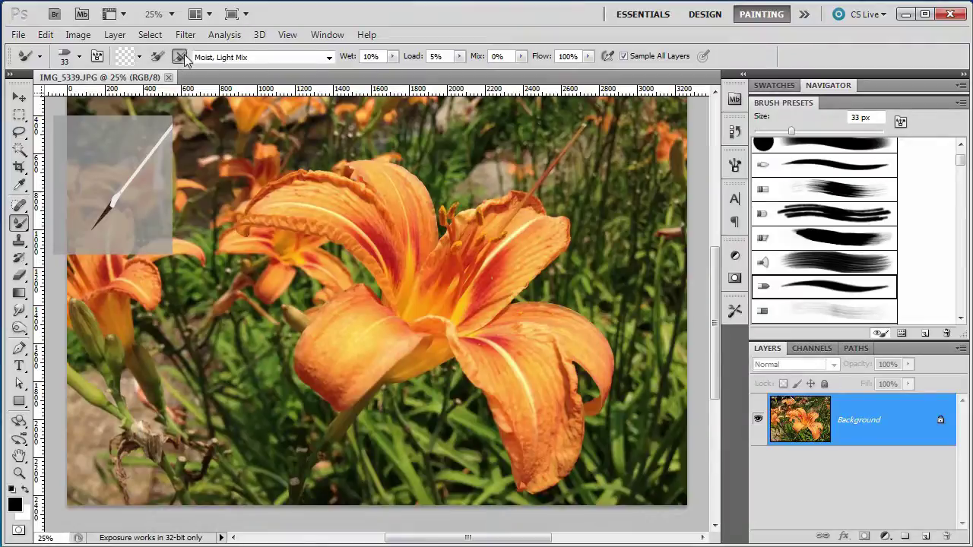
left_click(181, 59)
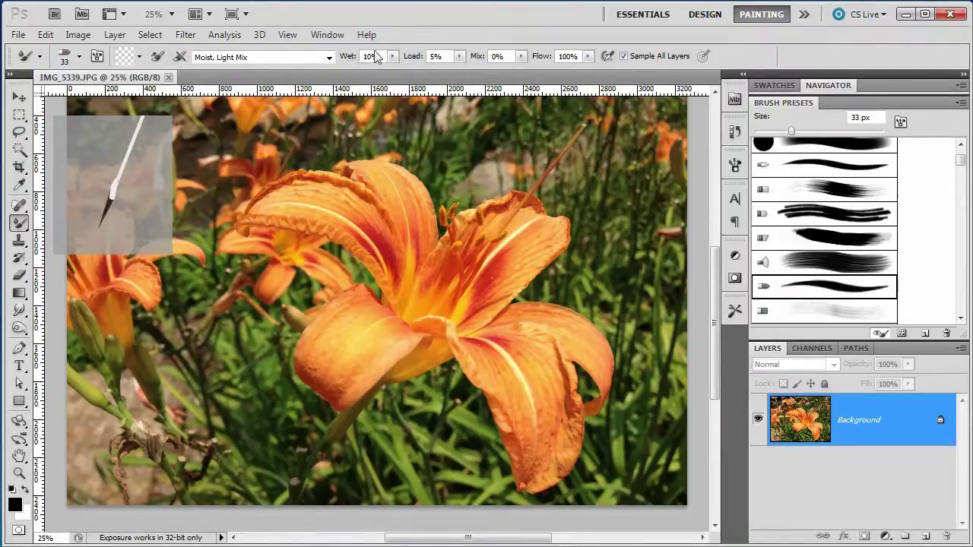
left_click(392, 56)
left_click_drag(395, 71, 631, 72)
left_click(461, 56)
left_click(522, 56)
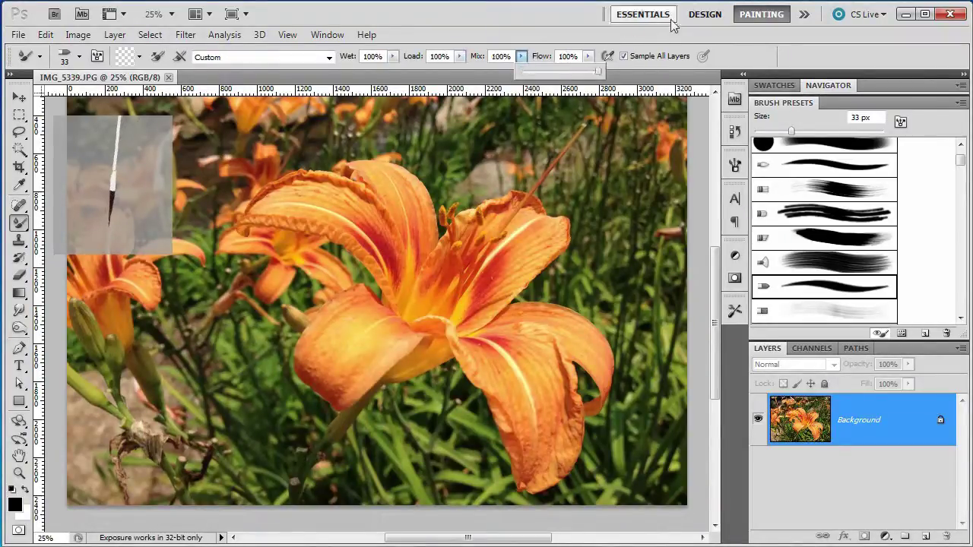
left_click(643, 48)
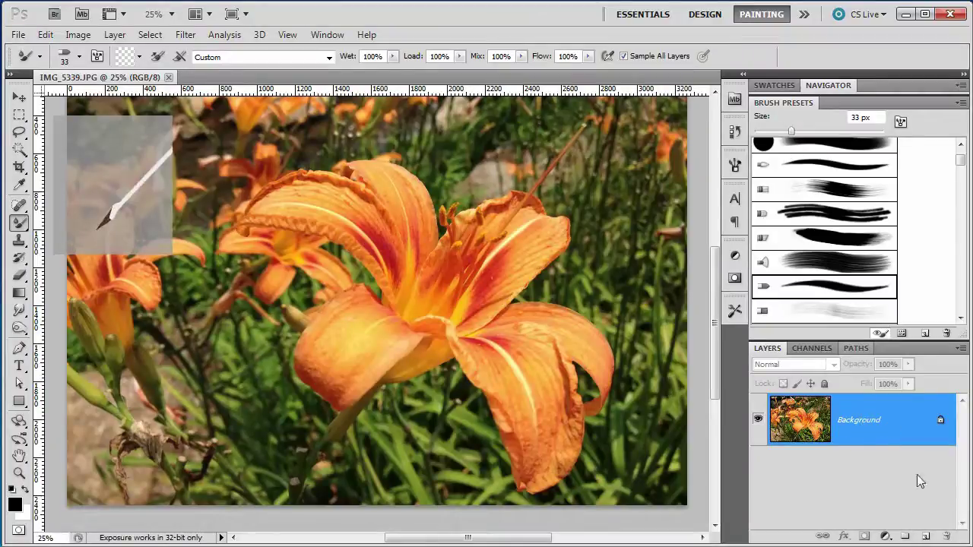
Add a new layer above the photo and trace the outline of the main flower's lower-left petal on it.
left_click(926, 538)
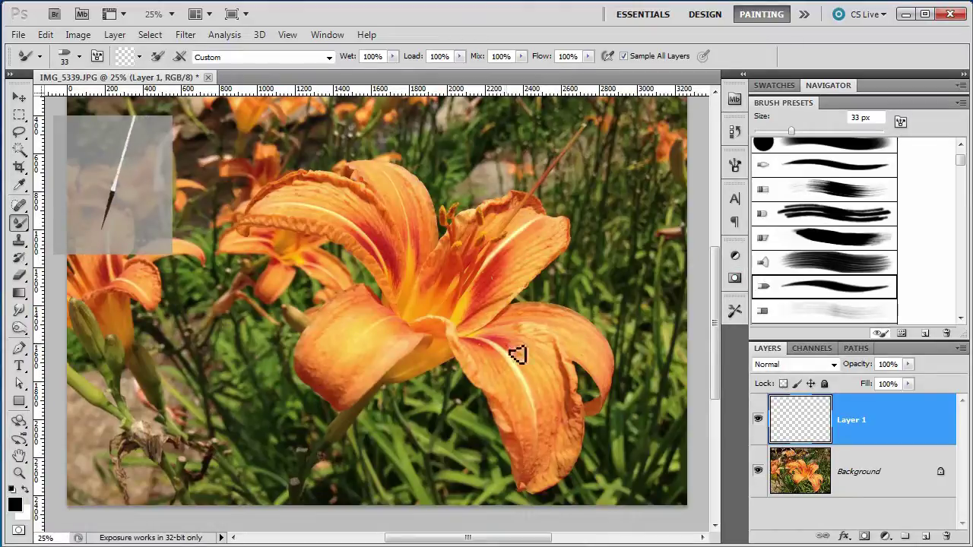
mouse_move(97, 211)
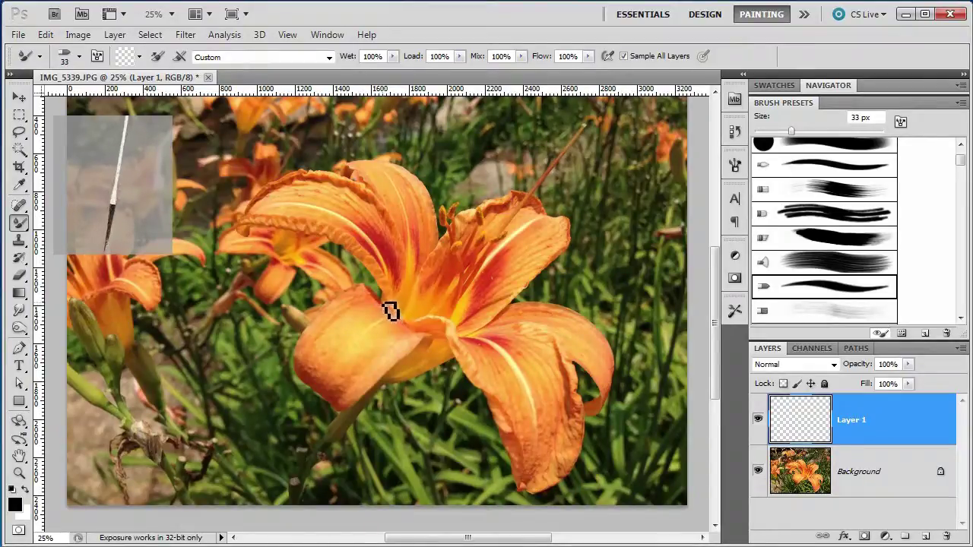
left_click_drag(389, 310, 377, 304)
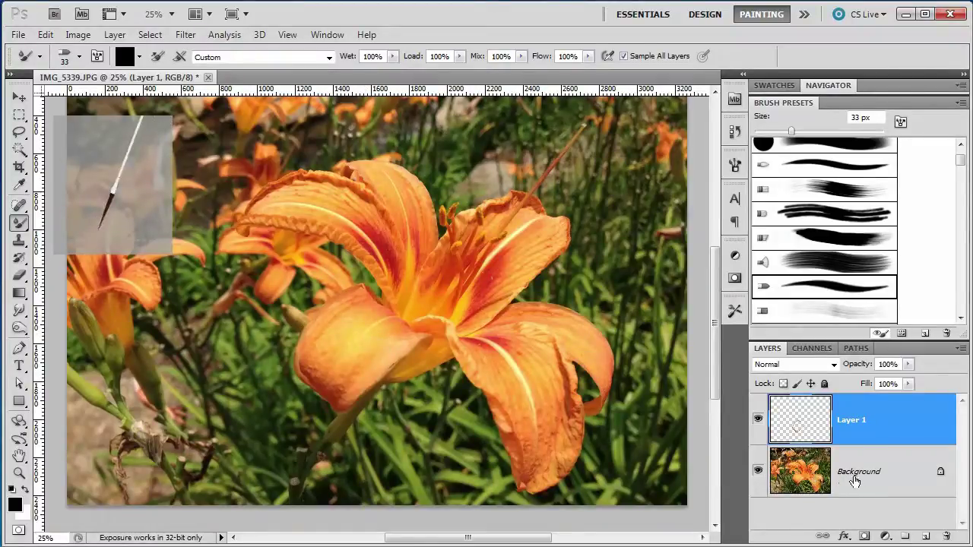
Rename the new layer Painting and hide the Background layer to inspect the traced petal outline.
double_click(853, 421)
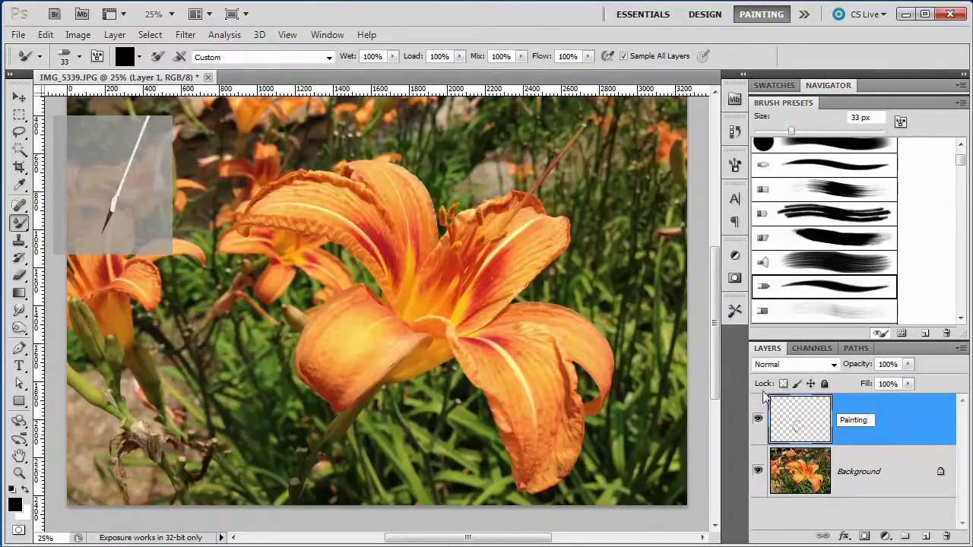
left_click(901, 428)
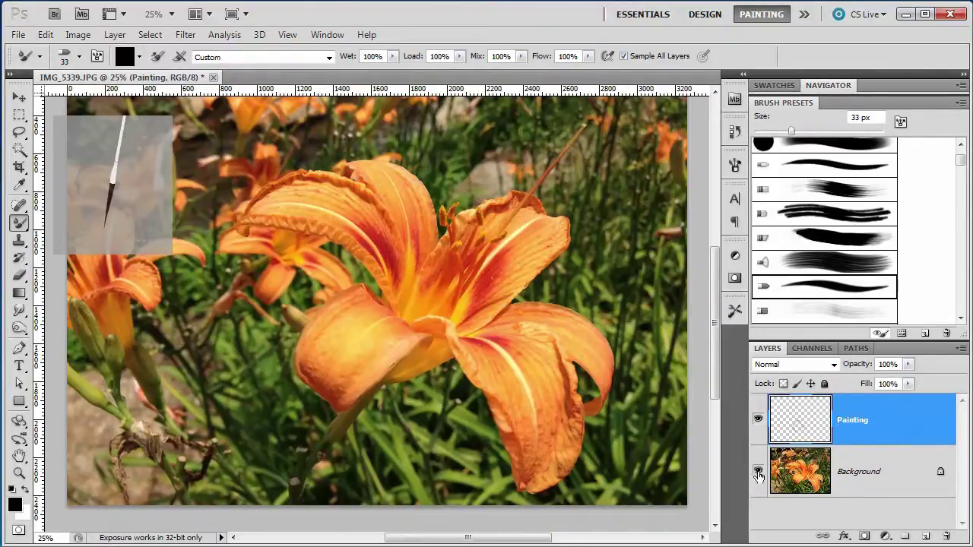
left_click(758, 473)
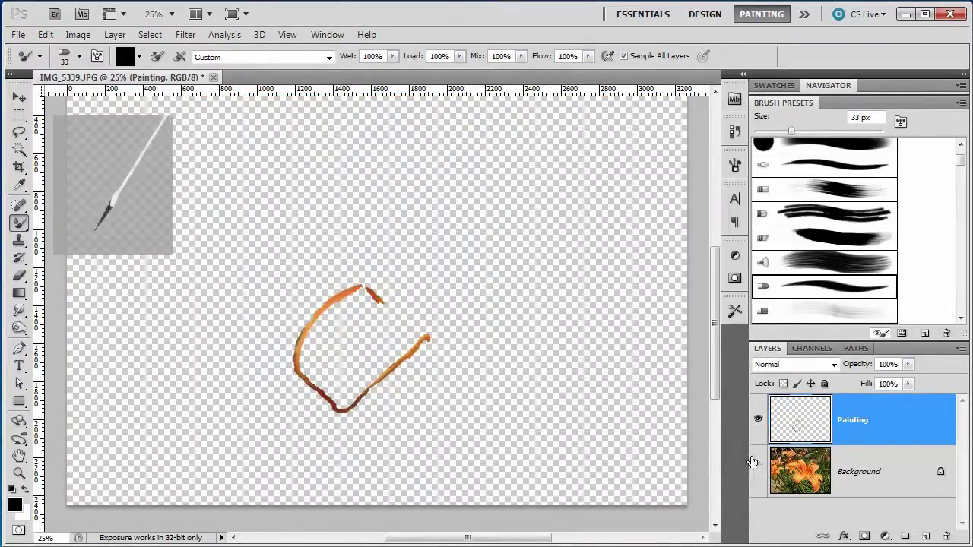
With Background shown, paint the edges and inner streaks of the upper-left petal, hiding Background briefly to check the strokes.
left_click(757, 470)
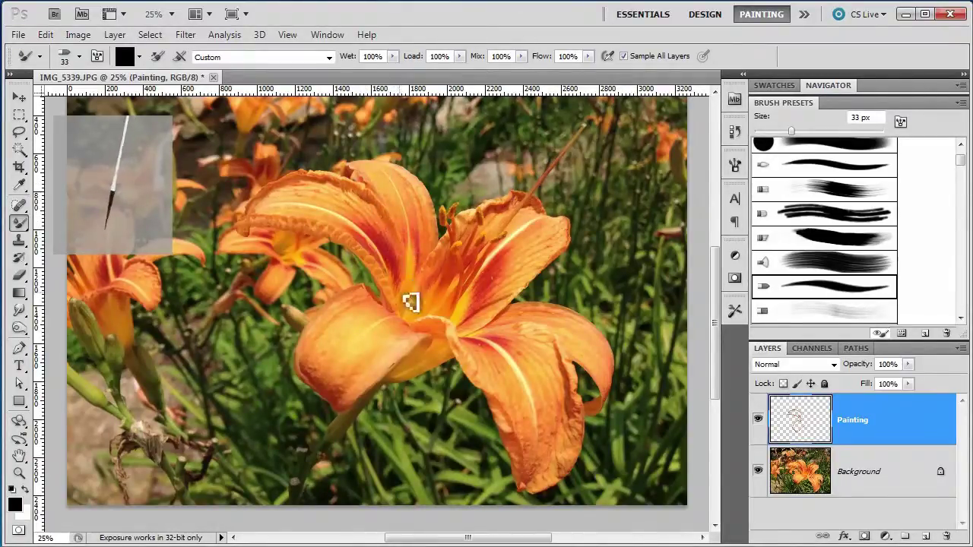
left_click(757, 472)
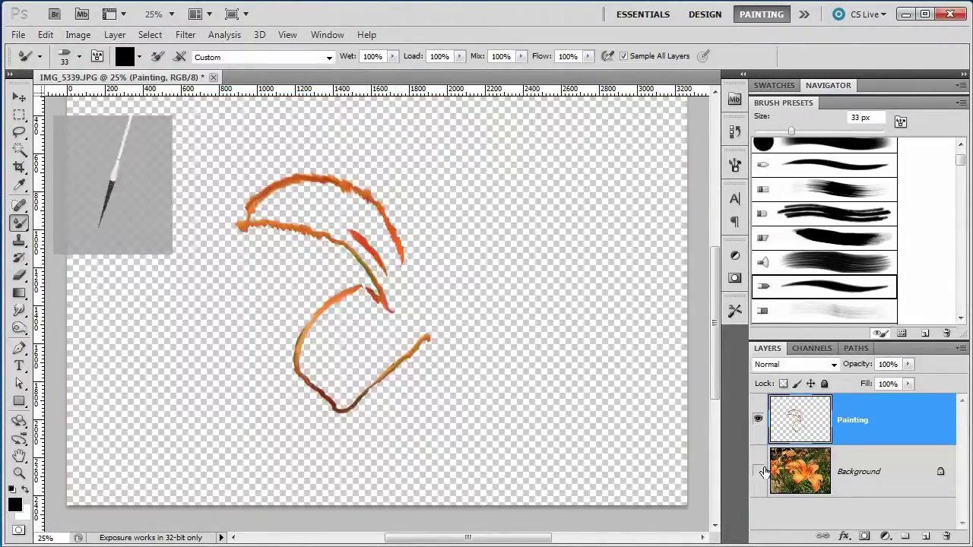
left_click(757, 471)
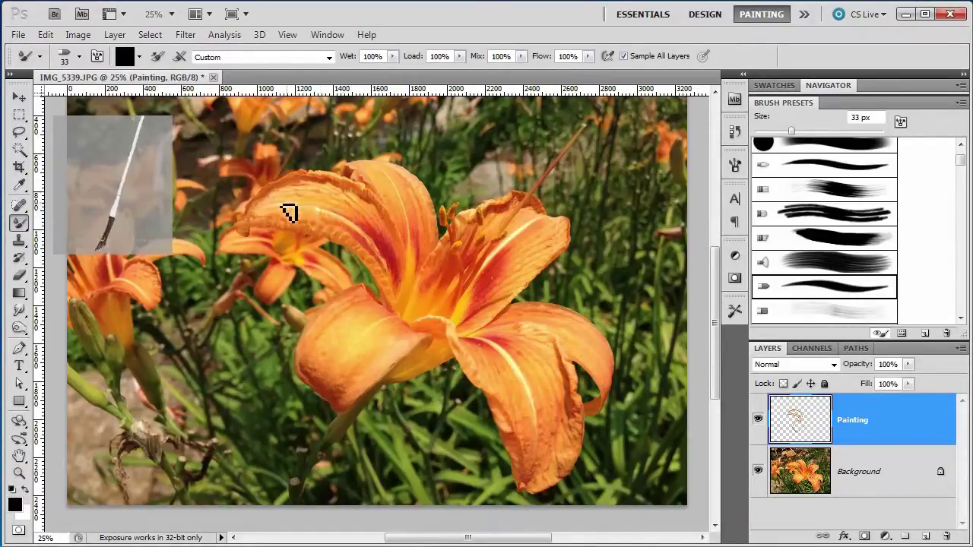
left_click(757, 471)
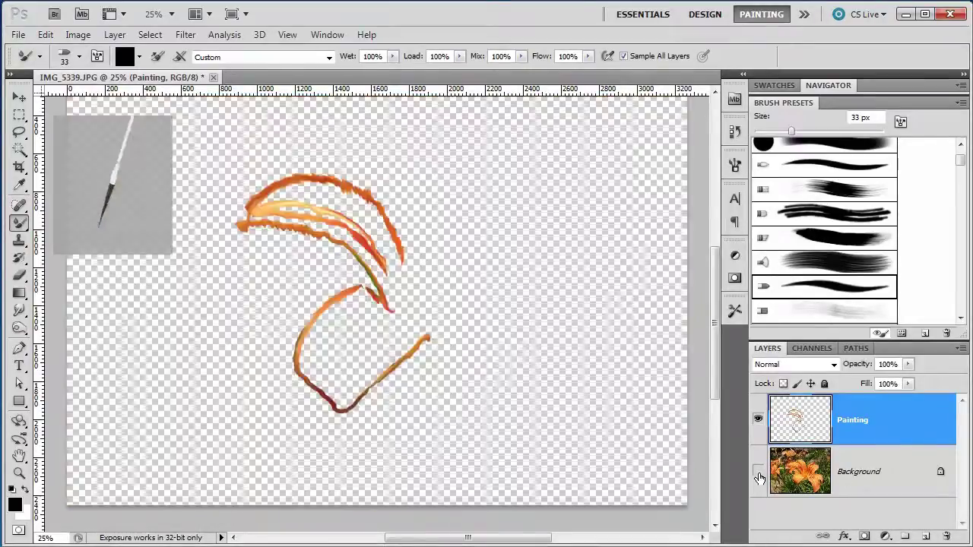
left_click(757, 472)
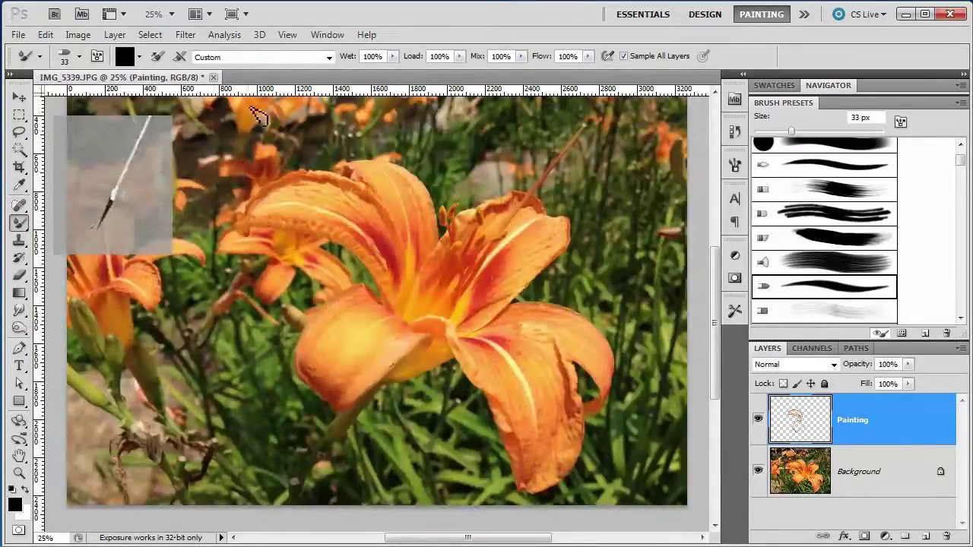
Switch the Mixer Brush to the Round Blunt bristle tip and set its size to 14 px for the upper-left petal.
left_click(20, 473)
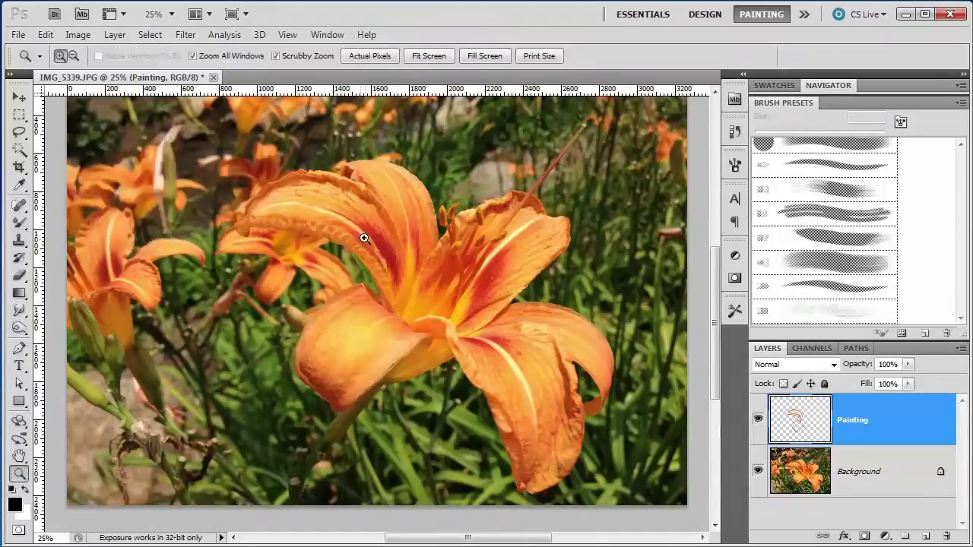
left_click(342, 223)
left_click(339, 221)
left_click_drag(328, 233, 428, 271)
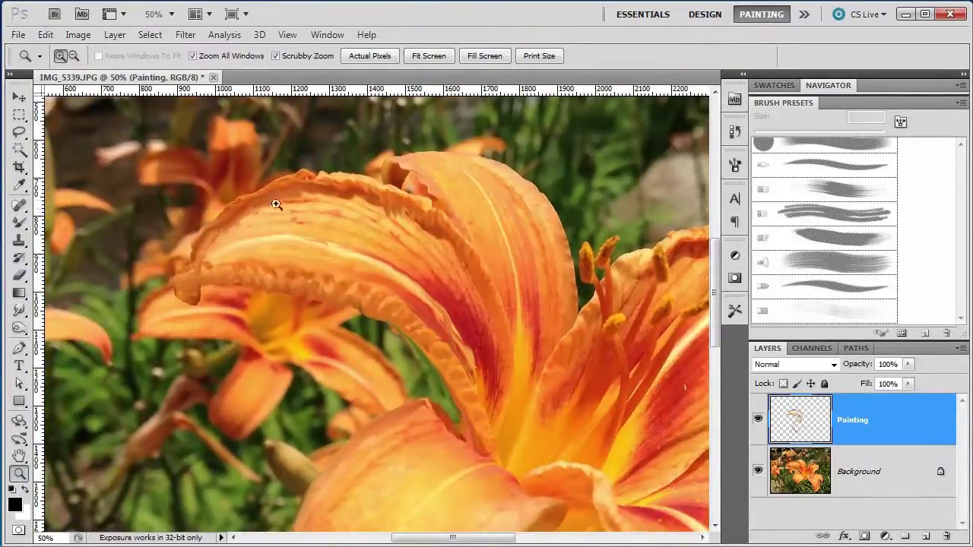
left_click(19, 222)
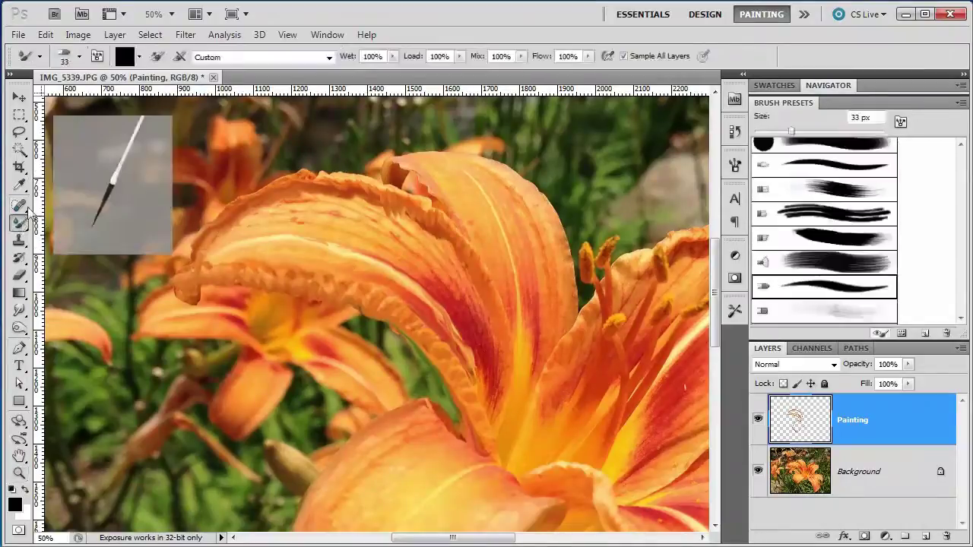
left_click(79, 58)
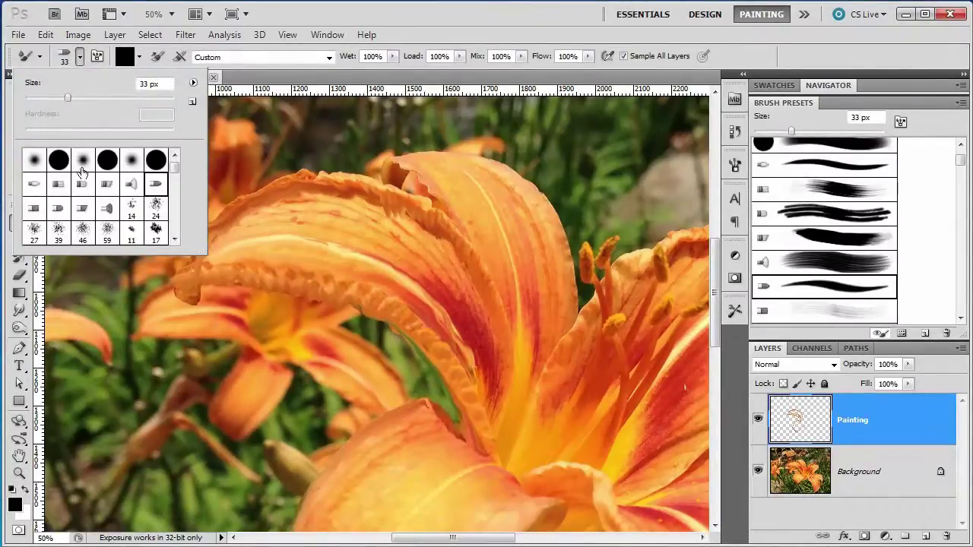
left_click(833, 190)
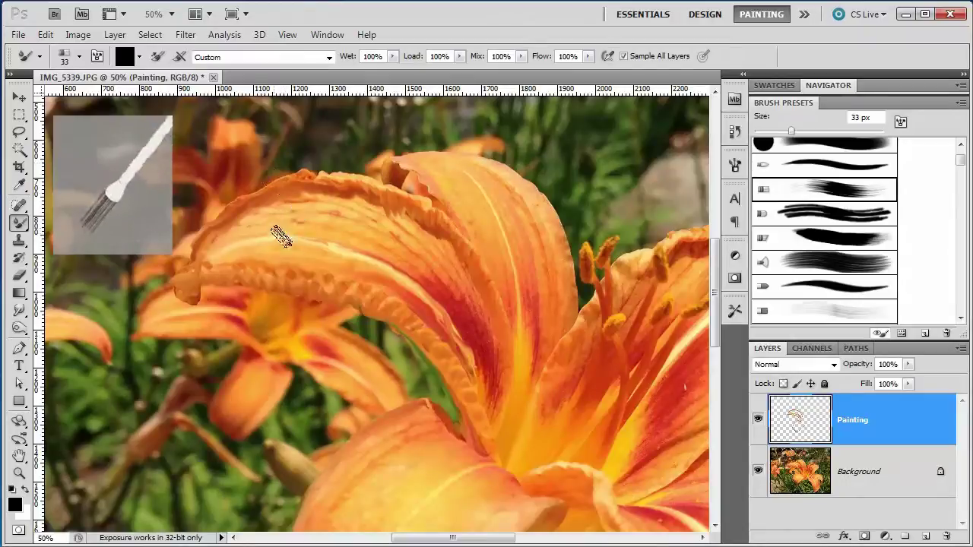
left_click(78, 58)
left_click_drag(66, 98, 43, 99)
Fill the light orange area near the upper-left petal's tip with brush strokes and check them with Background temporarily hidden.
left_click(239, 243)
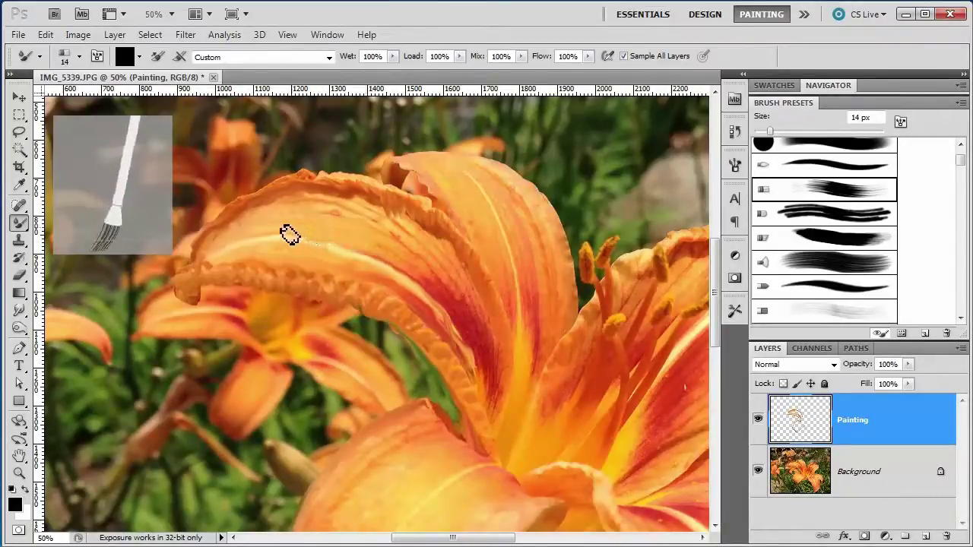
left_click(757, 472)
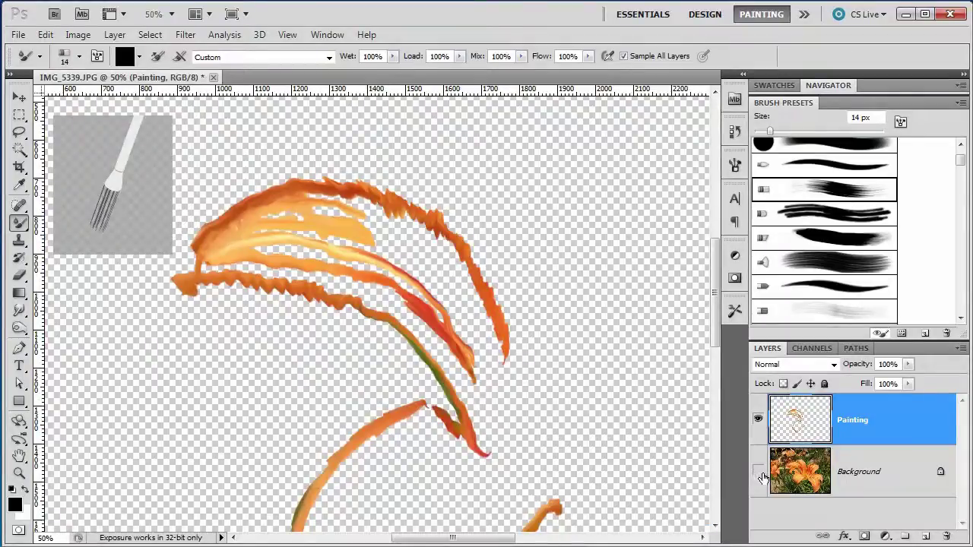
left_click(757, 472)
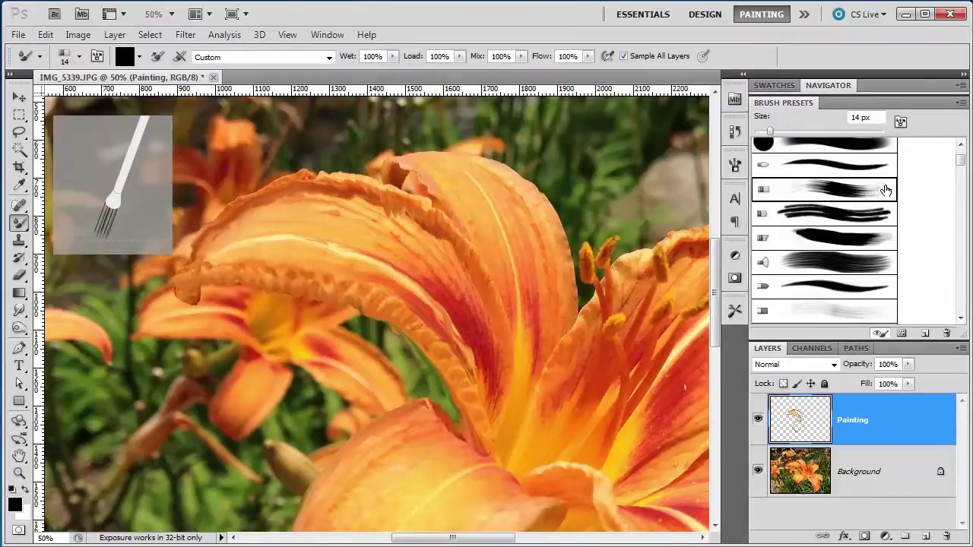
Enable Transfer for the bristle brush, with its flow controlled by pen pressure.
left_click(734, 165)
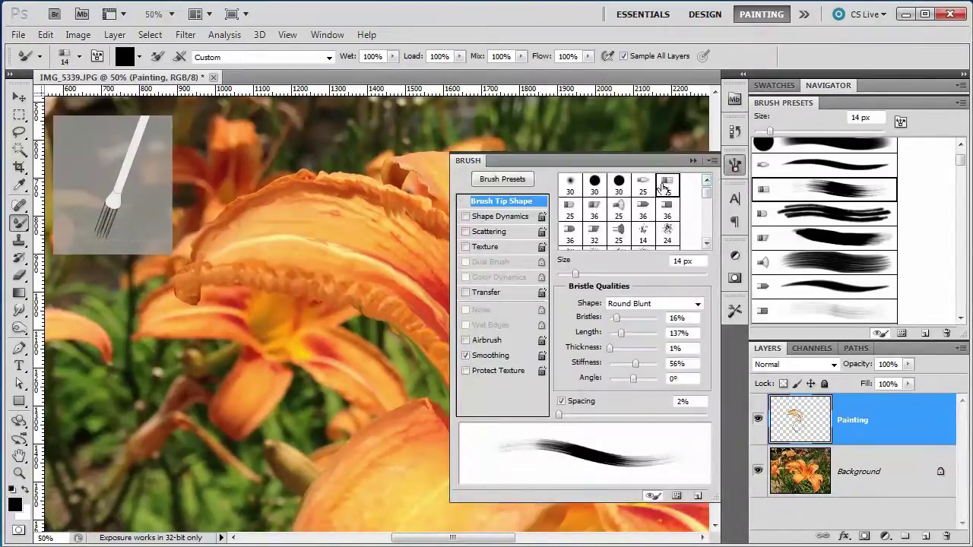
left_click(487, 295)
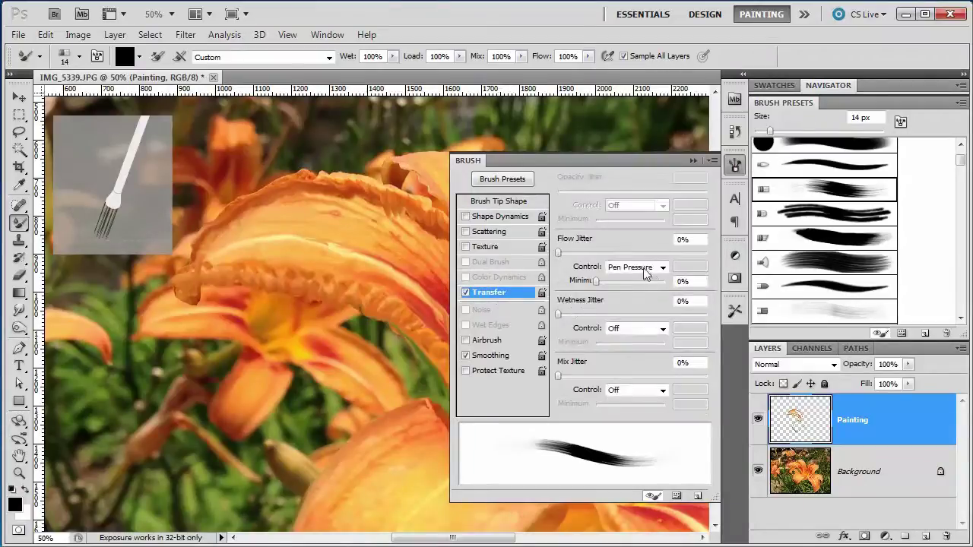
left_click(692, 161)
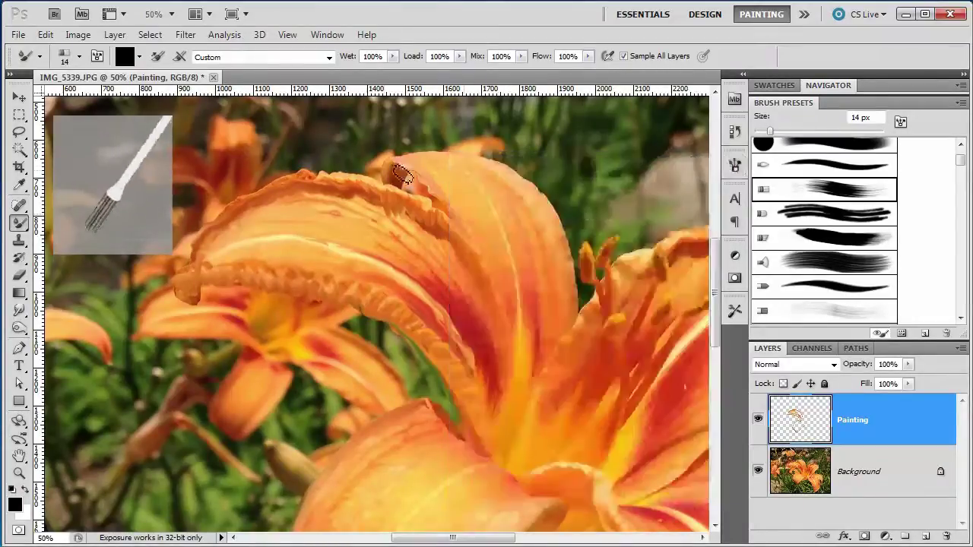
Paint along the upper-left petal's pale central vein and check the strokes with Background temporarily hidden.
mouse_move(285, 250)
left_mouse_down()
mouse_move(315, 269)
mouse_move(317, 261)
mouse_move(340, 267)
mouse_move(328, 256)
mouse_move(387, 282)
left_mouse_up()
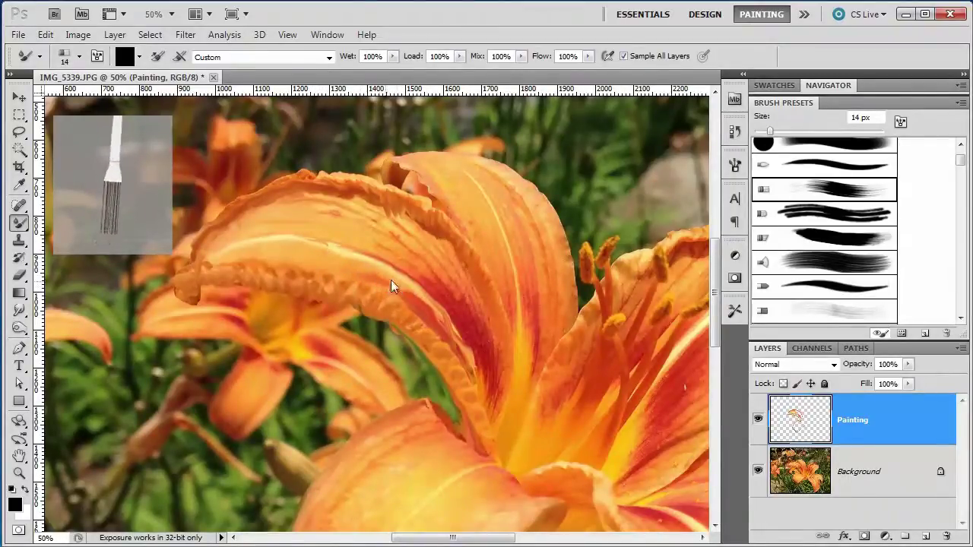
left_click_drag(376, 272, 413, 296)
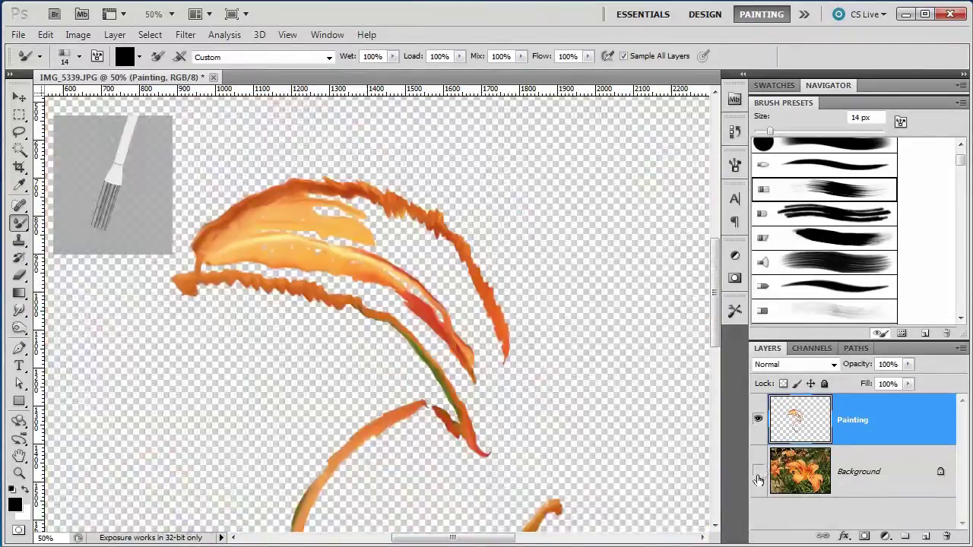
left_click(758, 471)
left_click(758, 471)
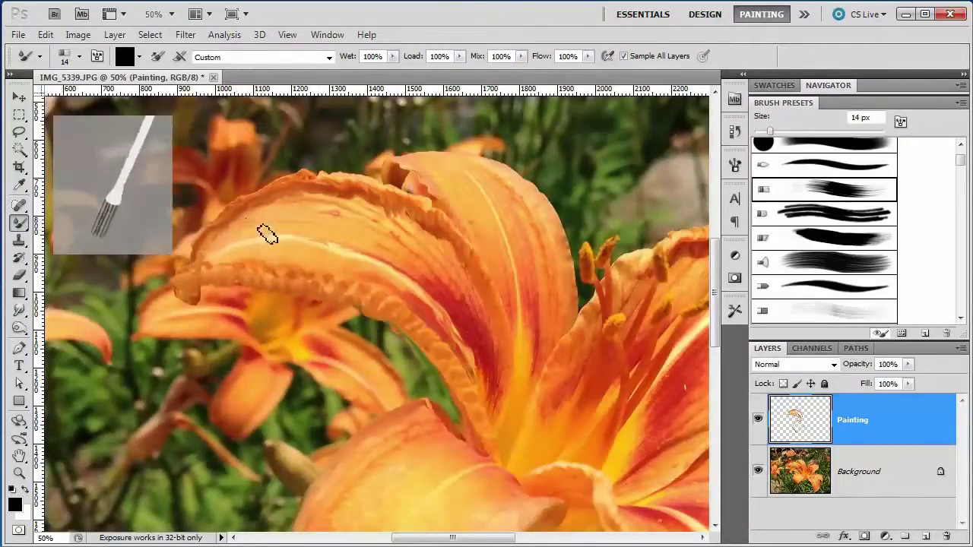
Paint the upper-left petal's orange and red streaks above the central vein and down to the flower's throat, checking with Background temporarily hidden.
mouse_move(367, 239)
left_mouse_down()
mouse_move(498, 390)
mouse_move(498, 362)
mouse_move(496, 394)
mouse_move(500, 347)
mouse_move(487, 371)
mouse_move(482, 350)
mouse_move(489, 381)
mouse_move(461, 308)
mouse_move(479, 341)
mouse_move(470, 309)
mouse_move(488, 325)
mouse_move(481, 333)
mouse_move(491, 340)
mouse_move(473, 339)
mouse_move(465, 326)
mouse_move(468, 339)
mouse_move(466, 320)
mouse_move(427, 278)
mouse_move(447, 287)
mouse_move(417, 275)
mouse_move(477, 309)
mouse_move(438, 270)
mouse_move(455, 287)
mouse_move(434, 274)
left_mouse_up()
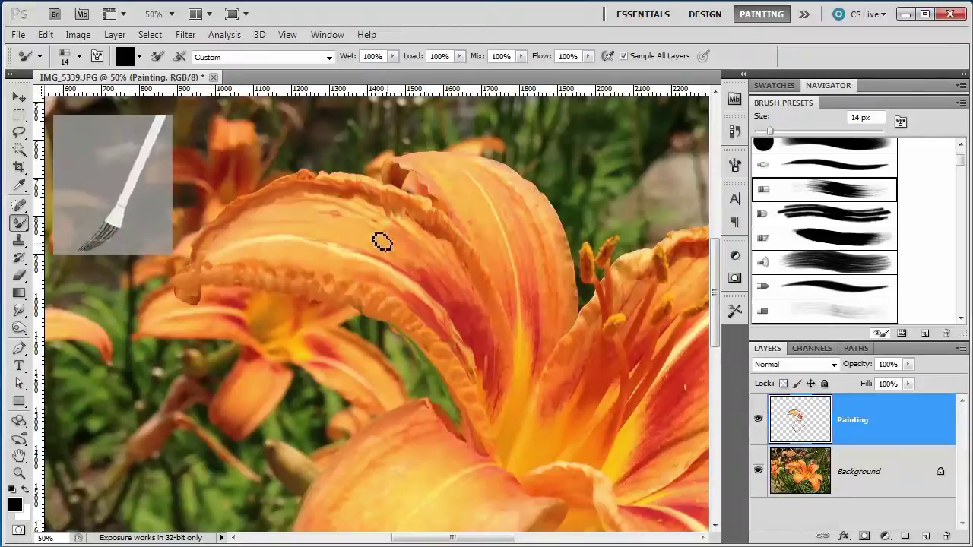
left_click_drag(454, 271, 421, 241)
left_click_drag(465, 278, 454, 258)
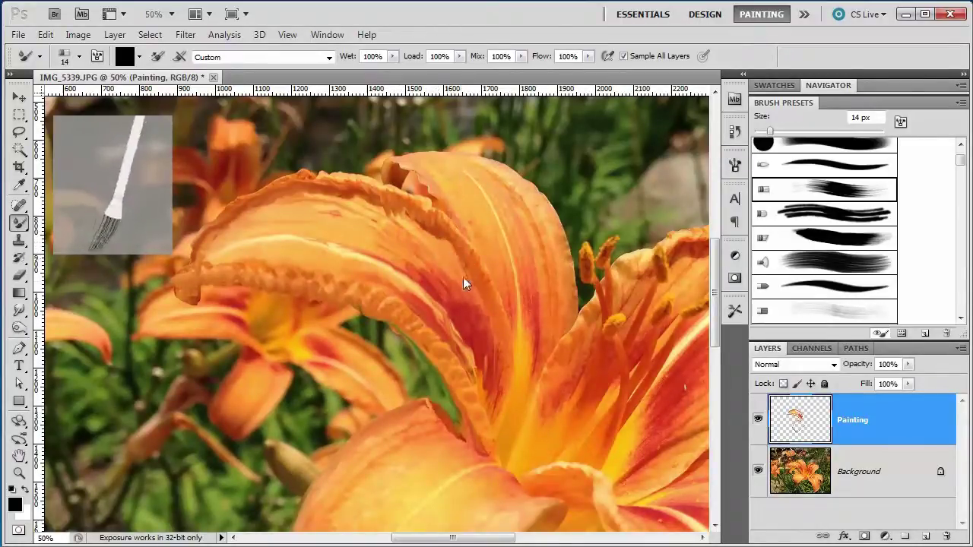
mouse_move(503, 416)
left_mouse_down()
mouse_move(485, 384)
mouse_move(493, 400)
mouse_move(505, 375)
left_mouse_up()
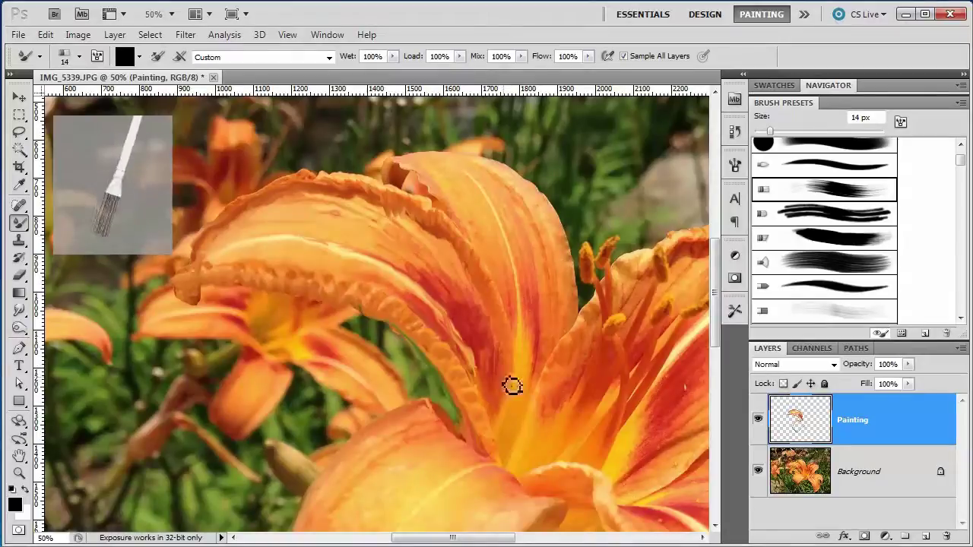
left_click(757, 472)
left_click(757, 472)
left_click_drag(321, 216, 399, 223)
left_click_drag(440, 247, 466, 266)
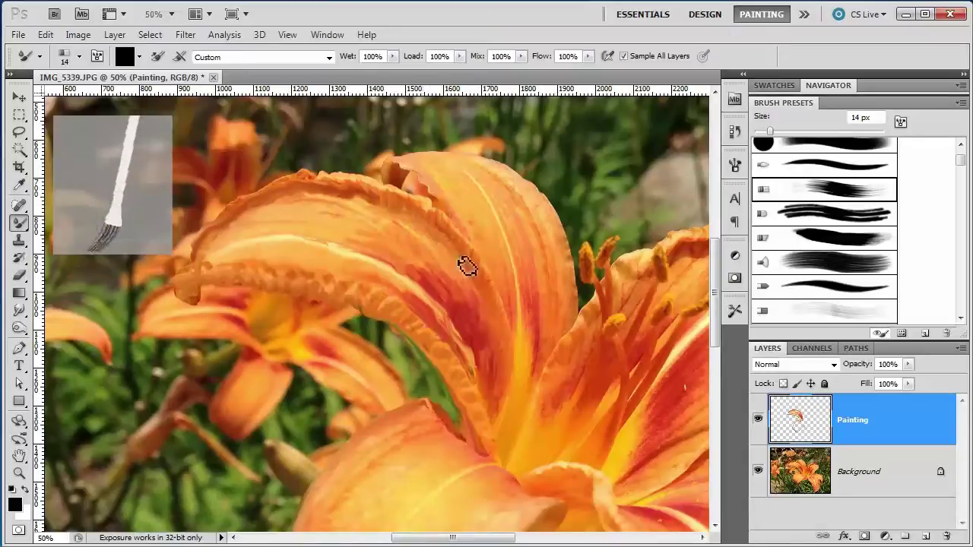
Smooth the upper-left petal's ruffled lower edge with strokes from its tip to the throat, checking coverage with Background temporarily hidden.
mouse_move(185, 295)
left_mouse_down()
mouse_move(202, 300)
mouse_move(250, 276)
mouse_move(358, 293)
left_mouse_up()
mouse_move(415, 329)
left_mouse_down()
mouse_move(466, 380)
mouse_move(495, 450)
mouse_move(443, 362)
mouse_move(448, 305)
left_mouse_up()
left_click(756, 472)
left_click(758, 469)
mouse_move(228, 287)
left_mouse_down()
mouse_move(247, 274)
mouse_move(304, 285)
mouse_move(401, 321)
mouse_move(487, 426)
left_mouse_up()
left_click(758, 471)
left_click(757, 470)
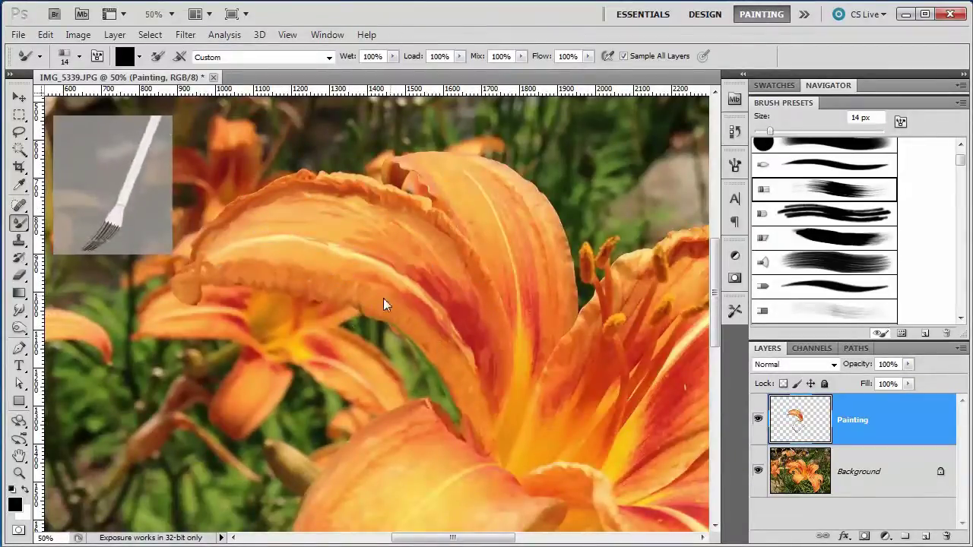
left_click(758, 470)
left_click(758, 471)
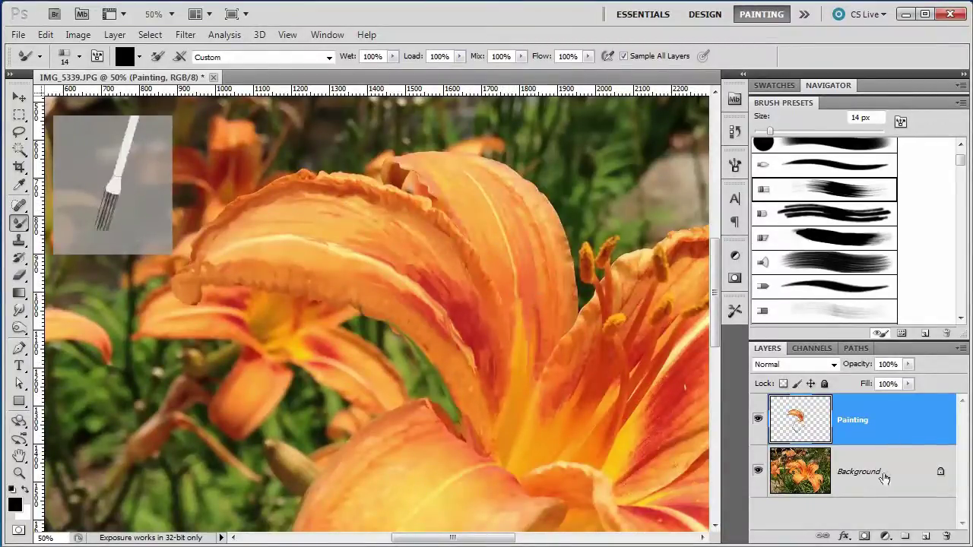
Paint the upper-center petal along its vein and right half toward the throat, and check the strokes with Background temporarily hidden.
left_click_drag(517, 238, 528, 268)
mouse_move(509, 198)
left_mouse_down()
mouse_move(548, 282)
mouse_move(549, 379)
mouse_move(541, 326)
mouse_move(549, 365)
left_mouse_up()
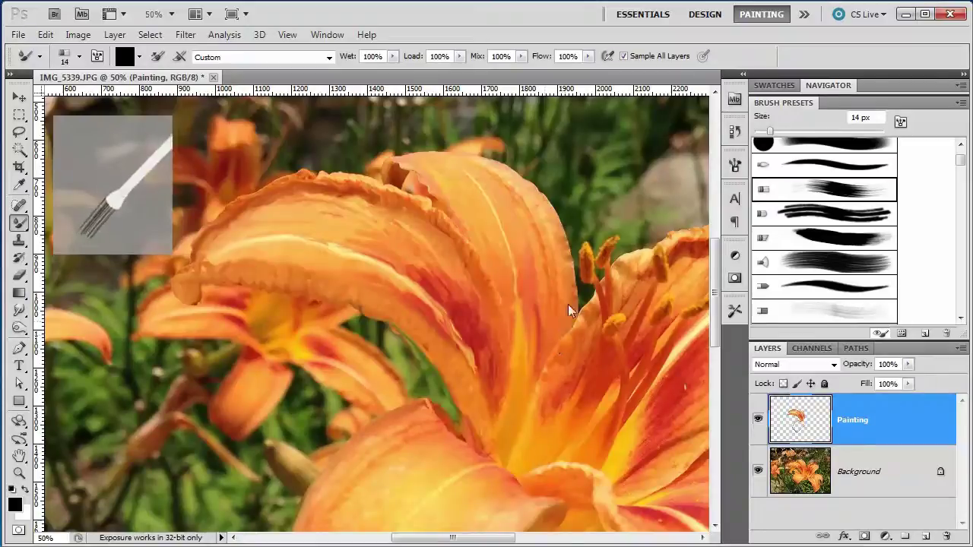
mouse_move(540, 235)
left_mouse_down()
mouse_move(561, 314)
mouse_move(539, 385)
left_mouse_up()
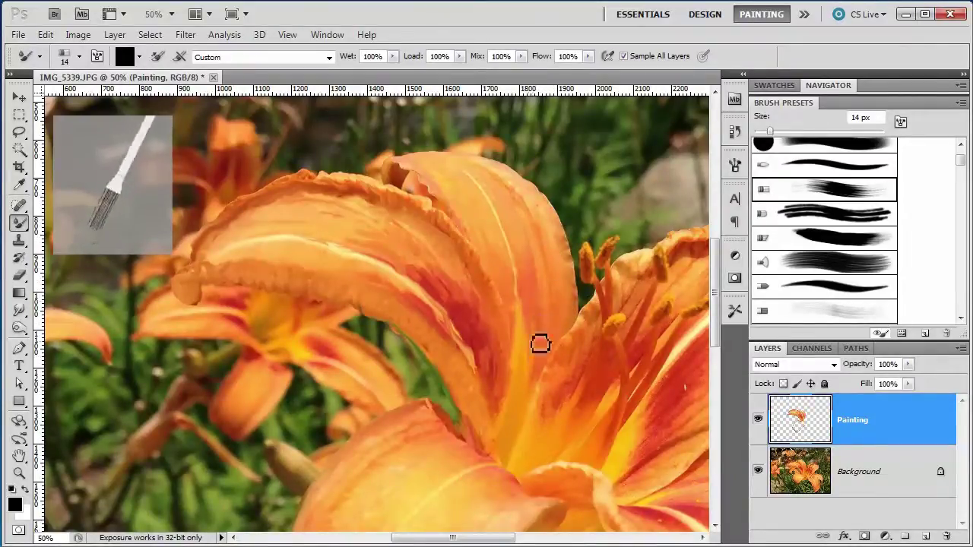
left_click(759, 465)
left_click(759, 465)
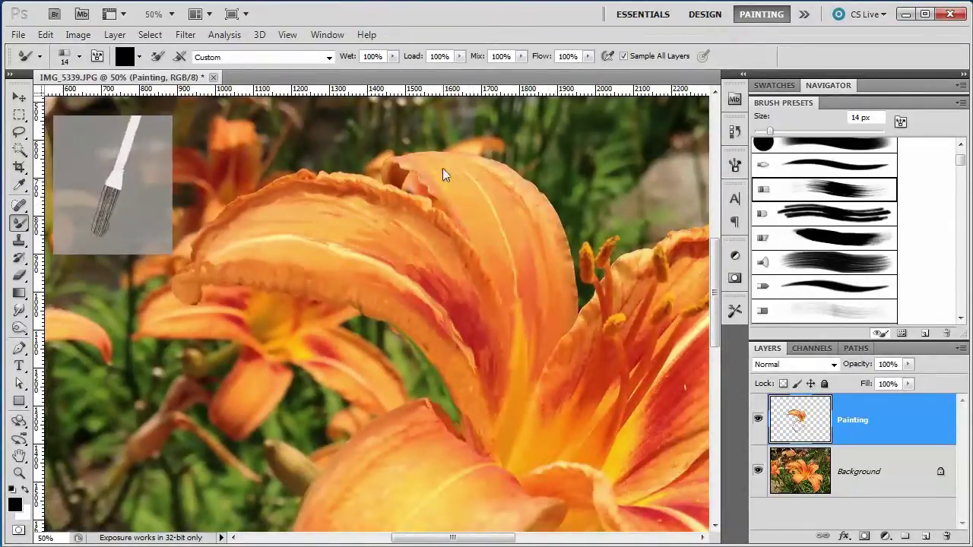
Paint across the rest of the upper-center petal and compare the result by temporarily hiding the Painting and Background layers in turn.
mouse_move(465, 229)
left_mouse_down()
mouse_move(407, 162)
mouse_move(468, 212)
mouse_move(478, 235)
mouse_move(460, 175)
mouse_move(510, 198)
mouse_move(514, 247)
mouse_move(490, 197)
mouse_move(455, 167)
mouse_move(520, 202)
mouse_move(542, 230)
mouse_move(493, 174)
mouse_move(535, 202)
mouse_move(527, 200)
mouse_move(576, 279)
mouse_move(577, 315)
mouse_move(551, 350)
mouse_move(550, 312)
mouse_move(521, 314)
mouse_move(531, 264)
mouse_move(502, 181)
mouse_move(468, 169)
mouse_move(542, 218)
mouse_move(540, 241)
left_mouse_up()
left_click(757, 470)
left_click(757, 470)
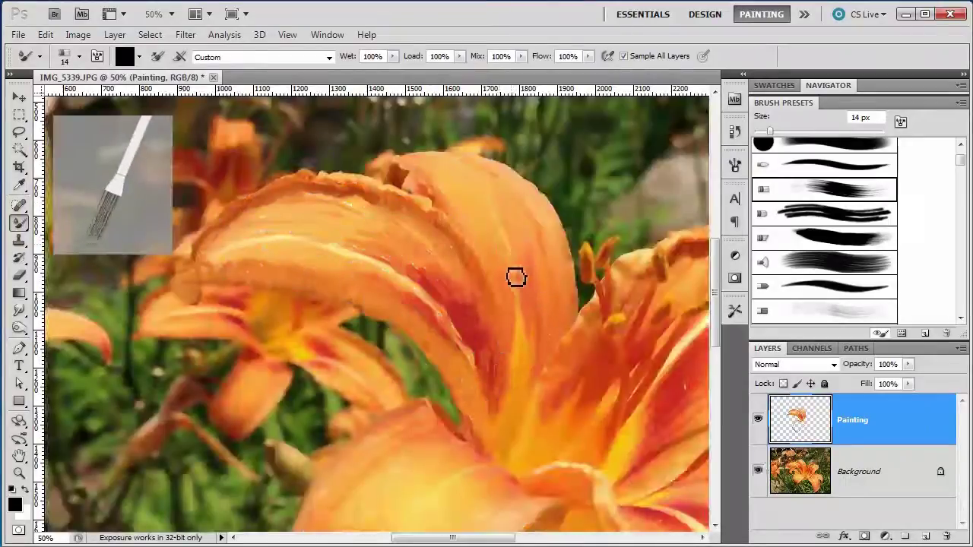
left_click(758, 419)
left_click(757, 419)
left_click(758, 471)
left_click(758, 470)
Switch the Mixer Brush to a thin pointed bristle tip at 14 px and refine the area where the two upper petals meet.
left_click(79, 56)
left_click(155, 187)
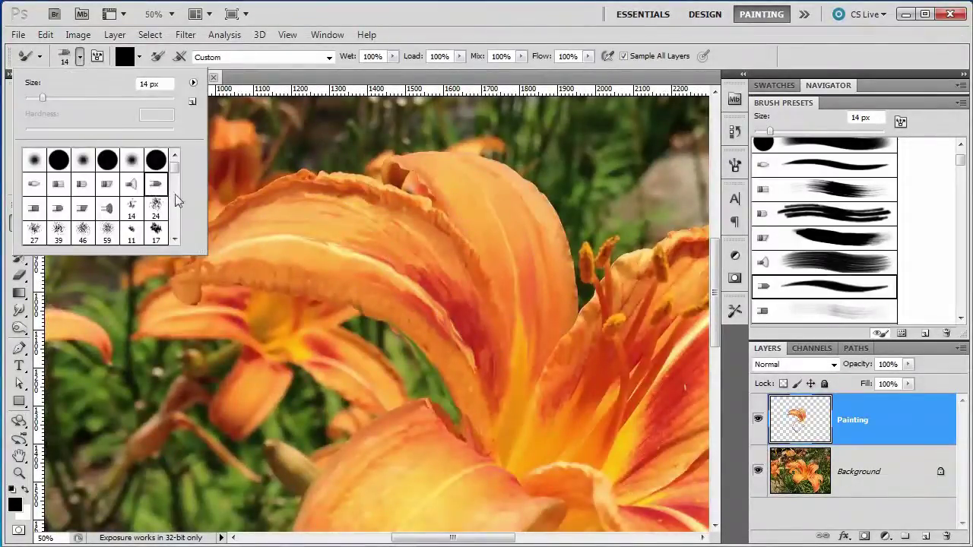
mouse_move(513, 328)
left_mouse_down()
mouse_move(489, 276)
mouse_move(456, 228)
mouse_move(439, 226)
mouse_move(434, 206)
mouse_move(348, 182)
mouse_move(398, 211)
mouse_move(437, 215)
mouse_move(469, 254)
left_mouse_up()
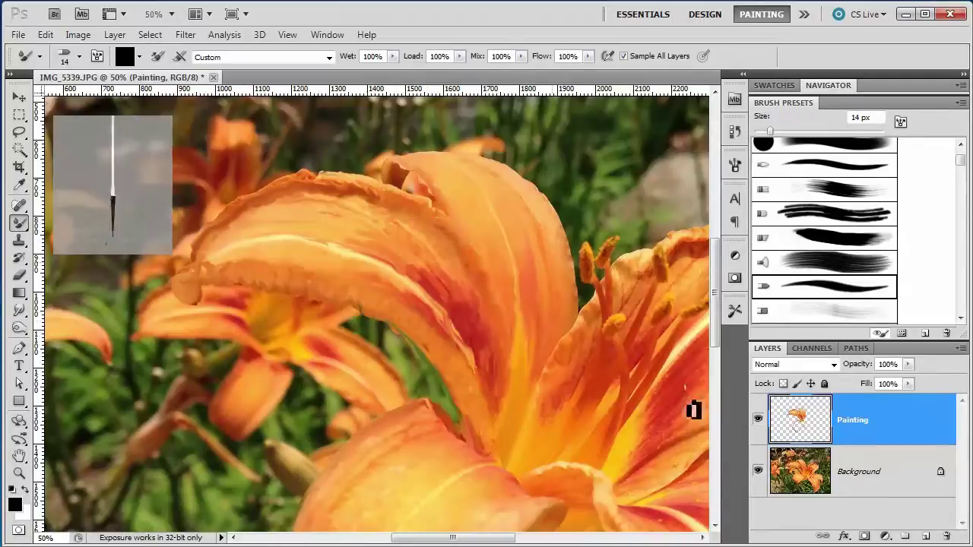
left_click(759, 472)
left_click(758, 471)
Add fine strokes to the upper-left petal's red-orange blend and the upper-center petal's edges, checking them with Background temporarily hidden.
mouse_move(434, 273)
left_mouse_down()
mouse_move(394, 233)
mouse_move(438, 263)
mouse_move(470, 260)
mouse_move(472, 309)
mouse_move(445, 264)
mouse_move(430, 280)
mouse_move(409, 253)
left_mouse_up()
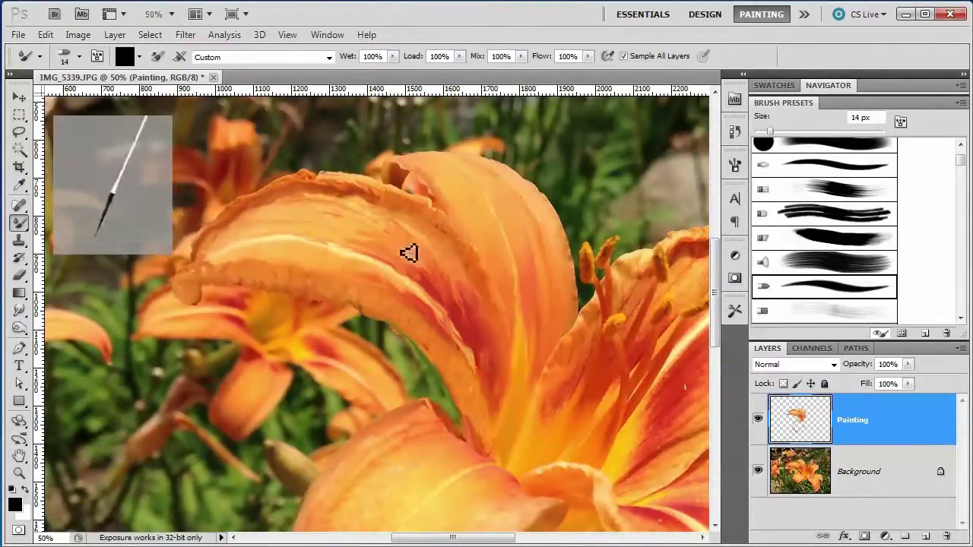
left_click(758, 471)
left_click(757, 471)
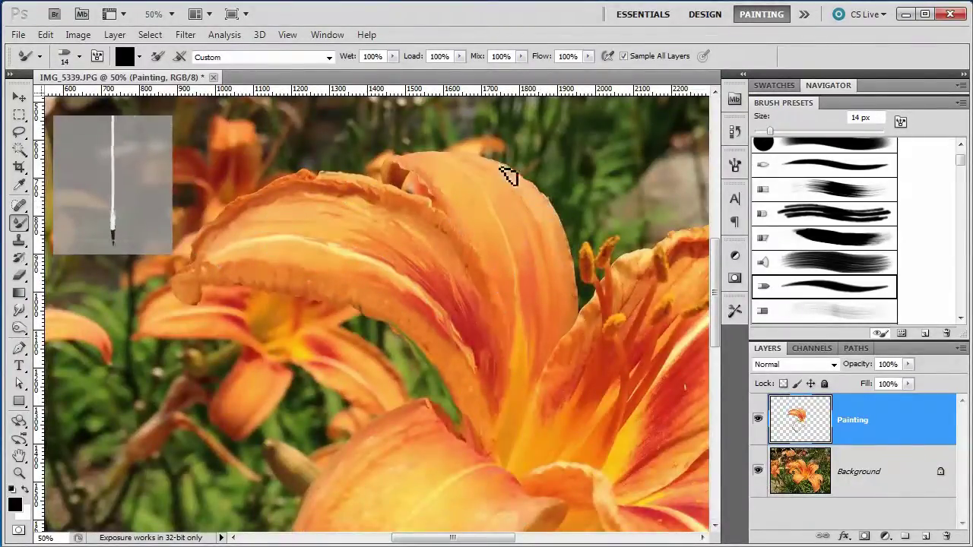
left_click(757, 470)
left_click(757, 469)
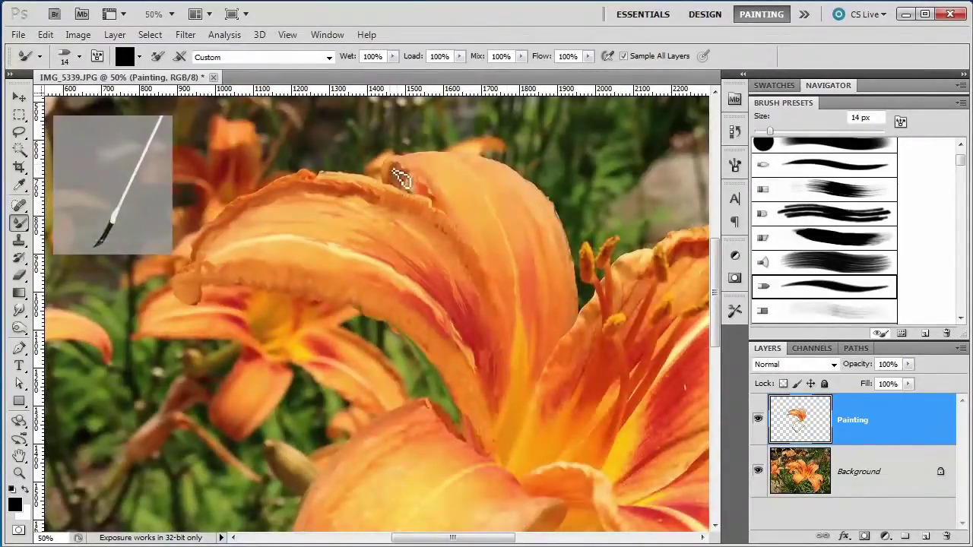
left_click(758, 469)
left_click(757, 469)
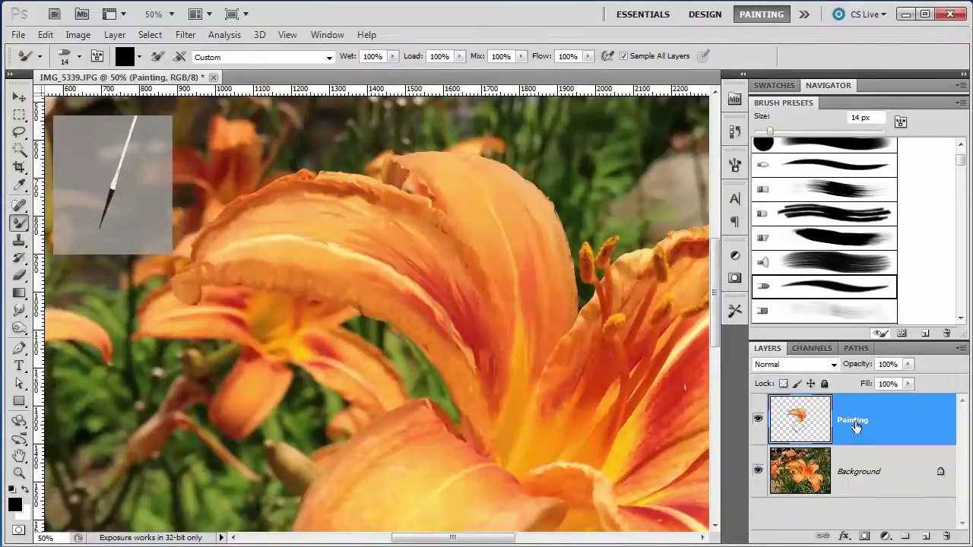